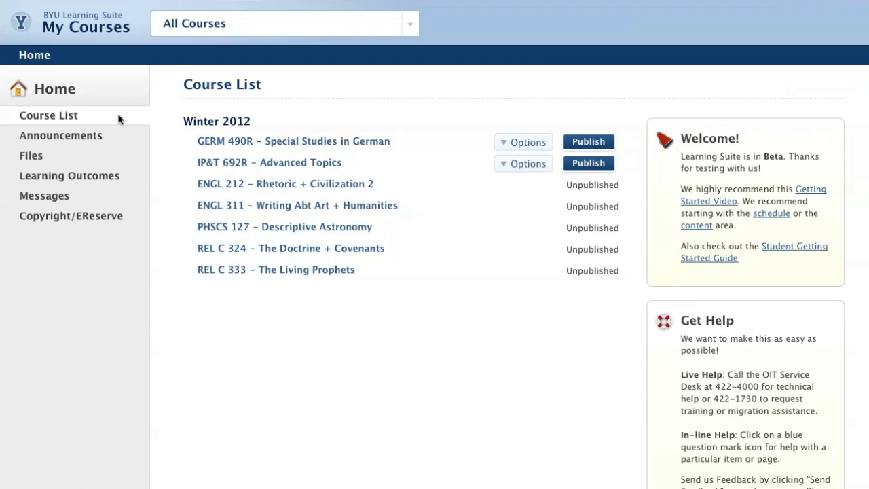
# - Browse the all-course Announcements, Files, Learning Outcomes, Messages and copyright resources, then return to courses
pyautogui.click(126, 136)
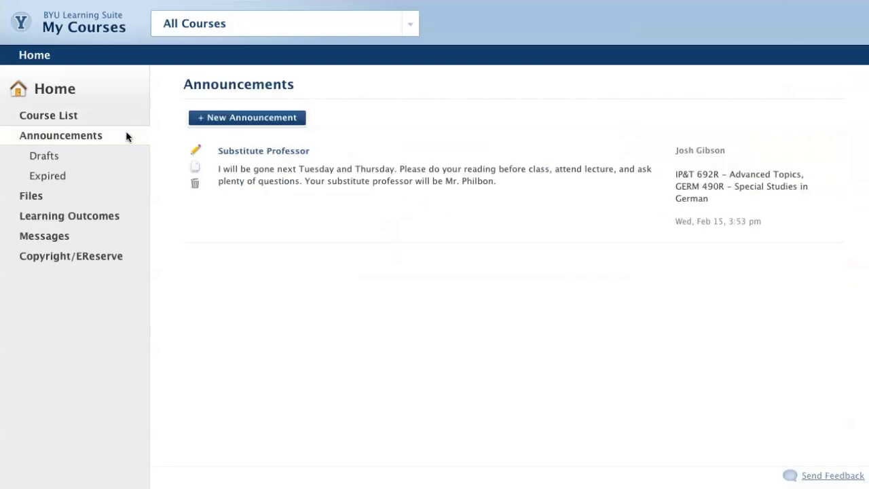
pyautogui.click(128, 195)
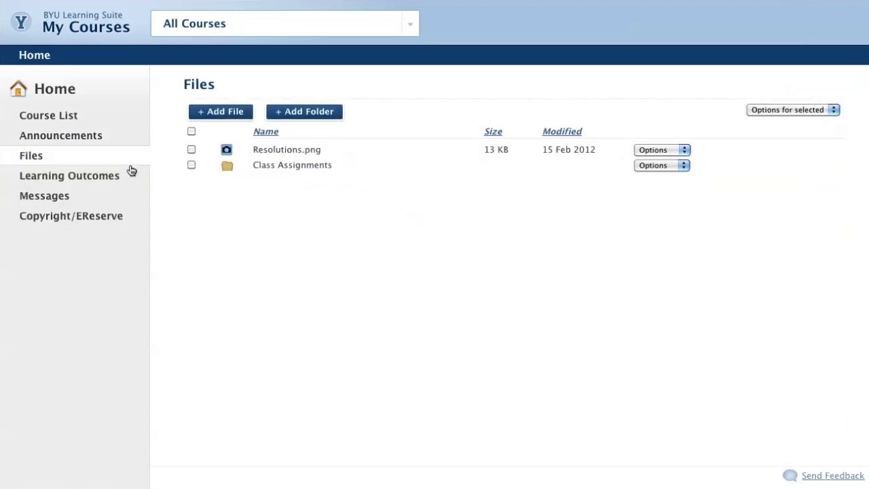
pyautogui.click(130, 178)
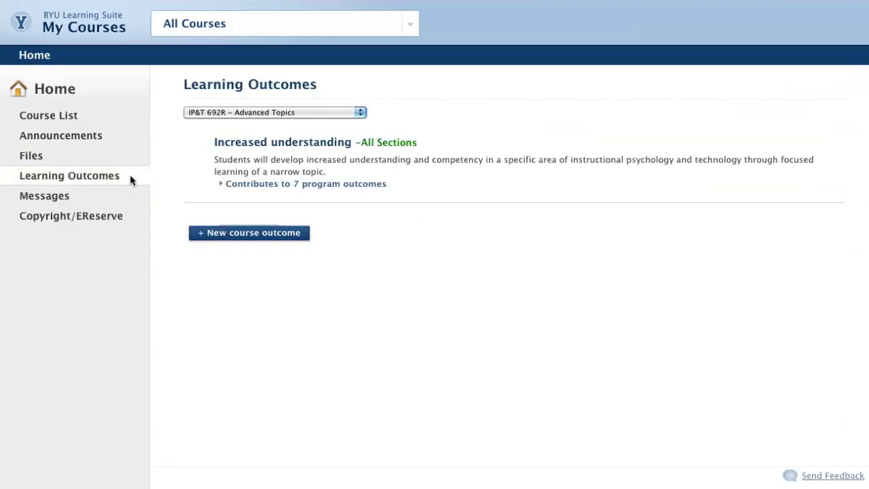
pyautogui.click(130, 197)
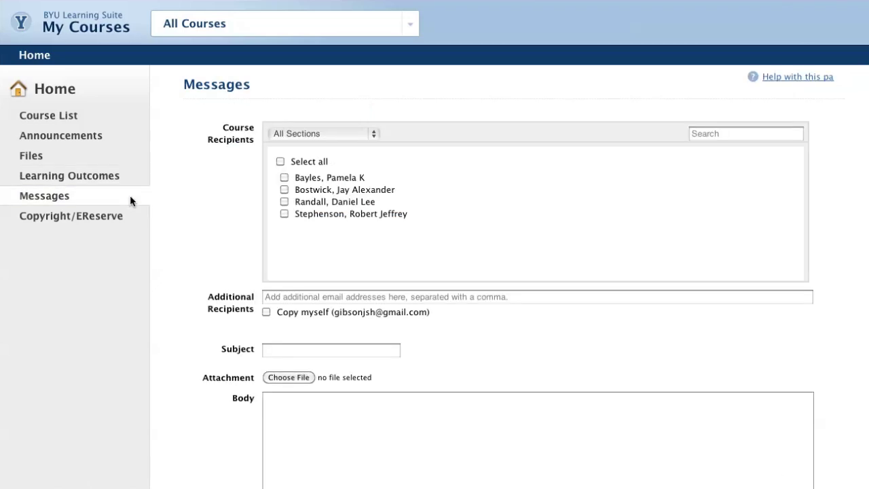
pyautogui.click(137, 215)
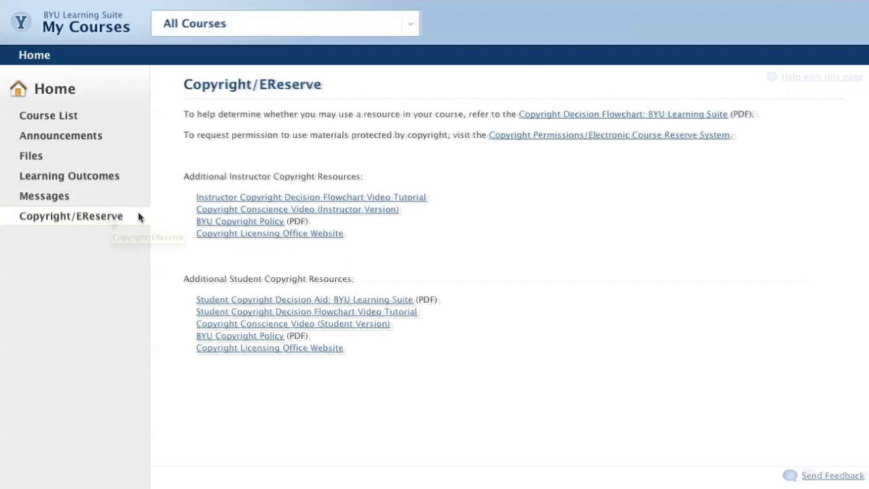
pyautogui.click(111, 27)
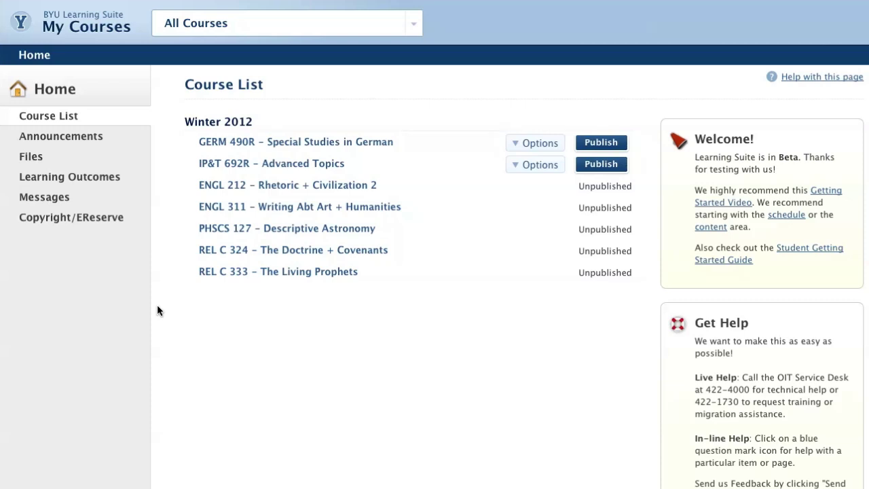
# - In GERM 490R, view Announcements, Assignments, Learning Outcomes, Messages, Setup and Users, then edit German Food
pyautogui.click(324, 143)
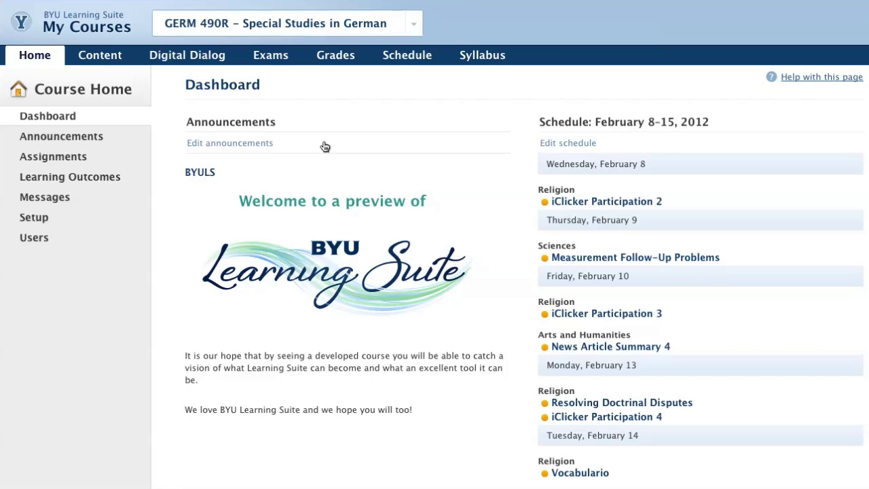
pyautogui.click(119, 138)
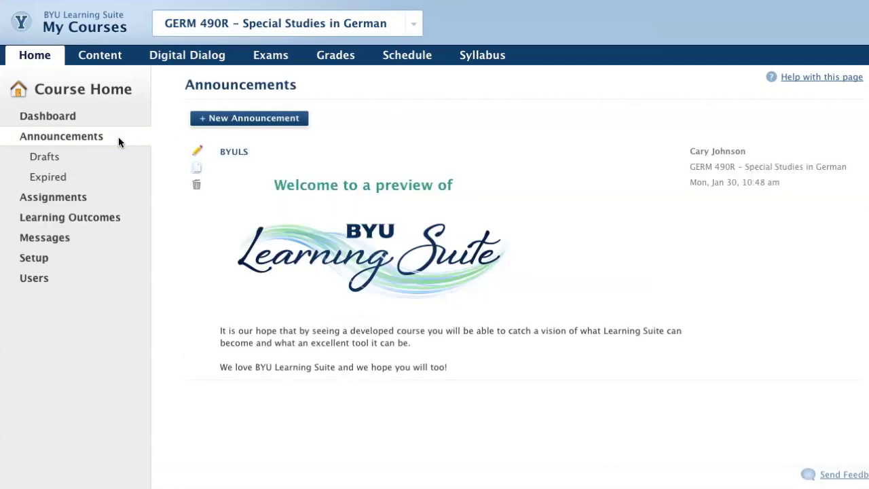
pyautogui.click(112, 196)
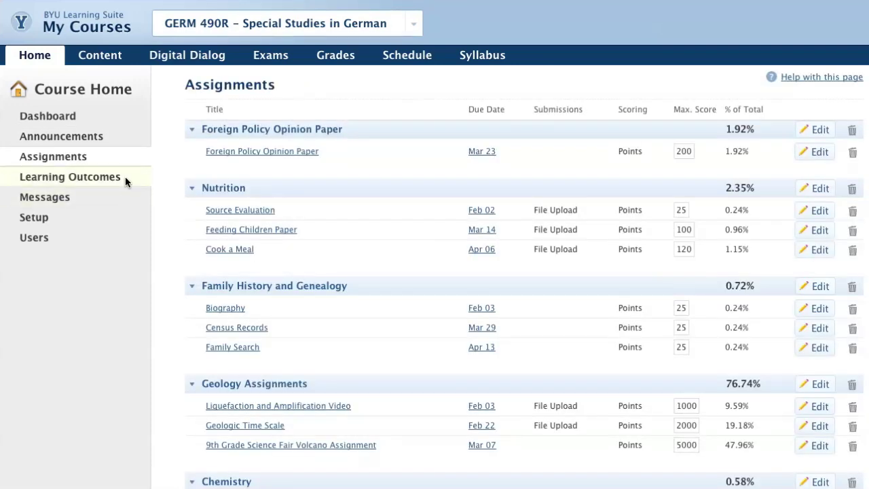
pyautogui.click(125, 178)
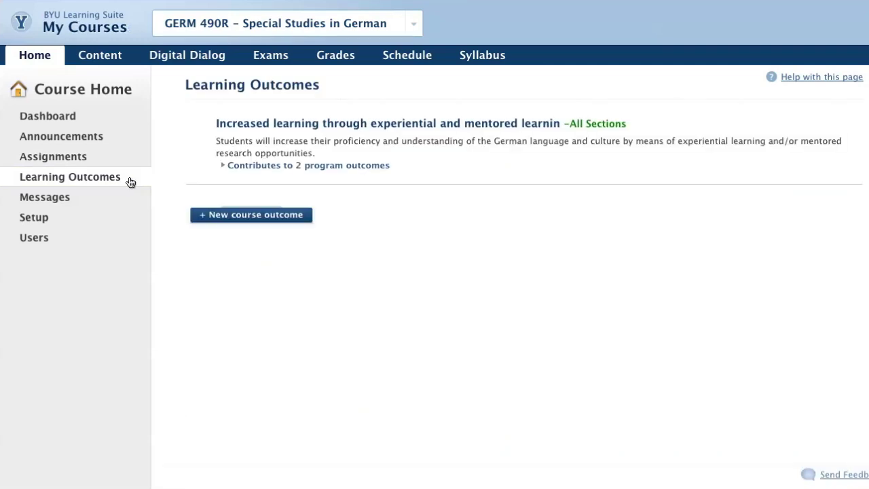
pyautogui.click(103, 196)
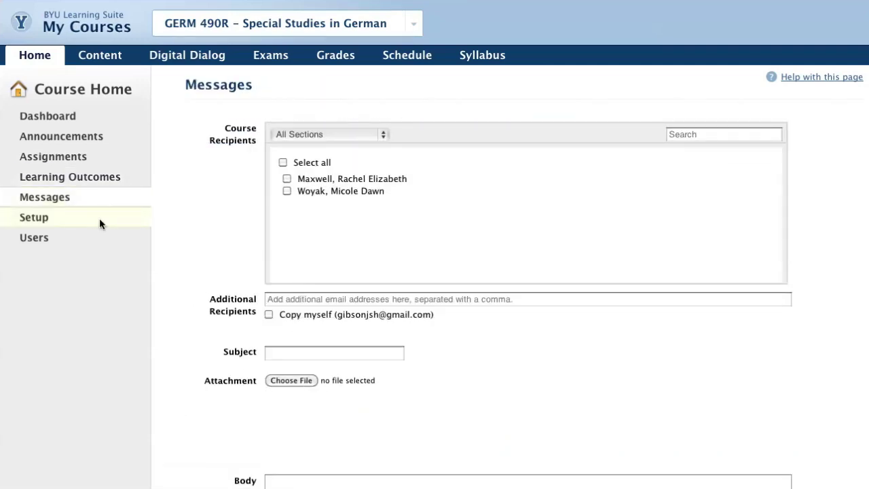
pyautogui.click(99, 217)
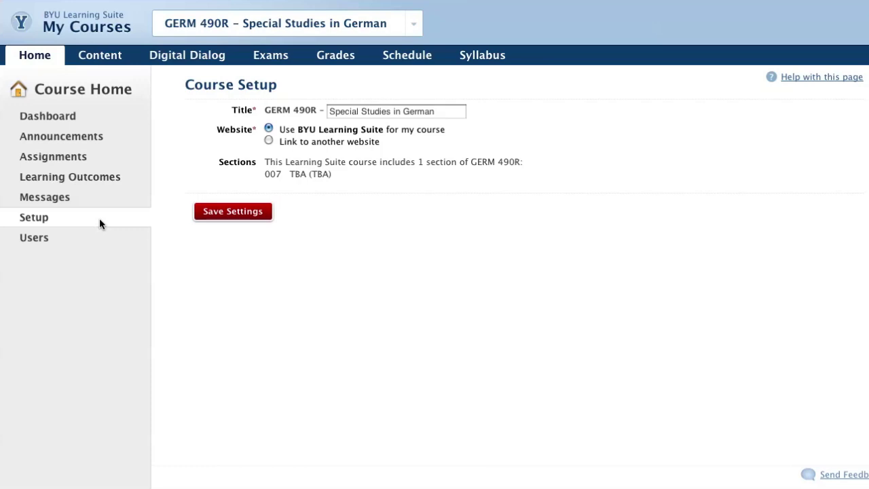
pyautogui.click(104, 239)
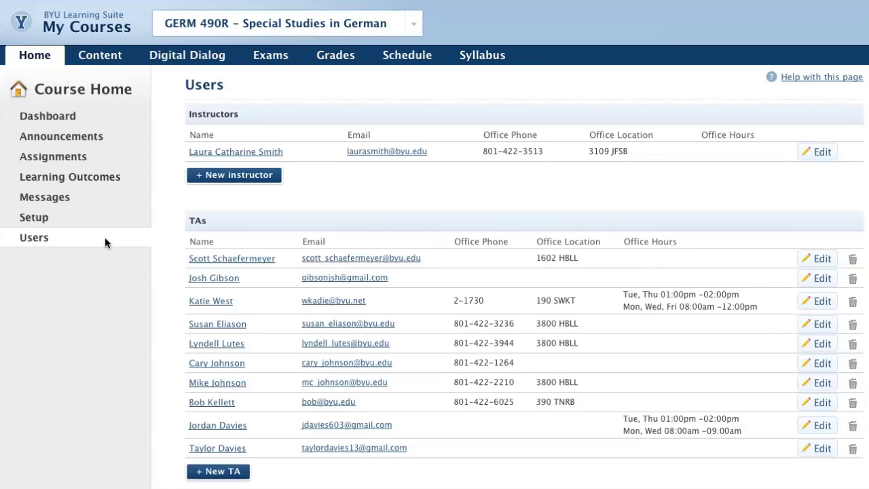
pyautogui.click(109, 55)
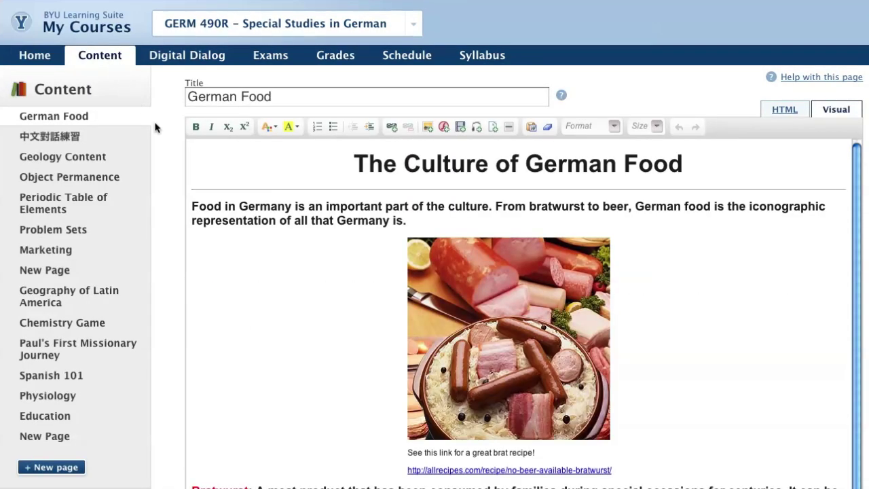
# - Insert 'Paul - A Chosen Vessel.mp4' two blank lines below the German Food intro paragraph
pyautogui.click(422, 223)
pyautogui.press('Return')
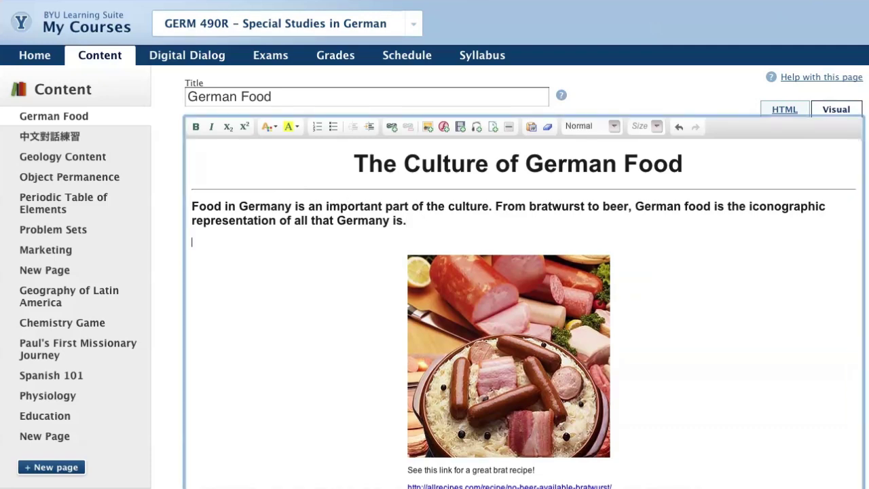
pyautogui.press('Return')
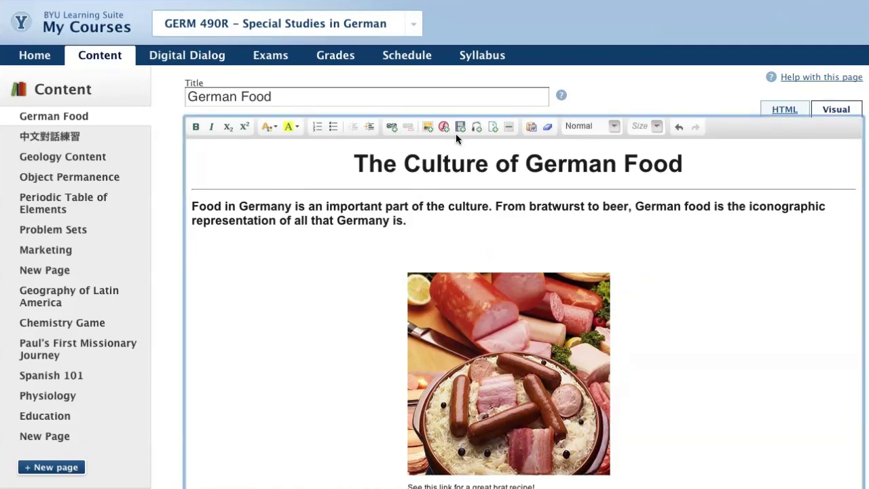
pyautogui.click(461, 127)
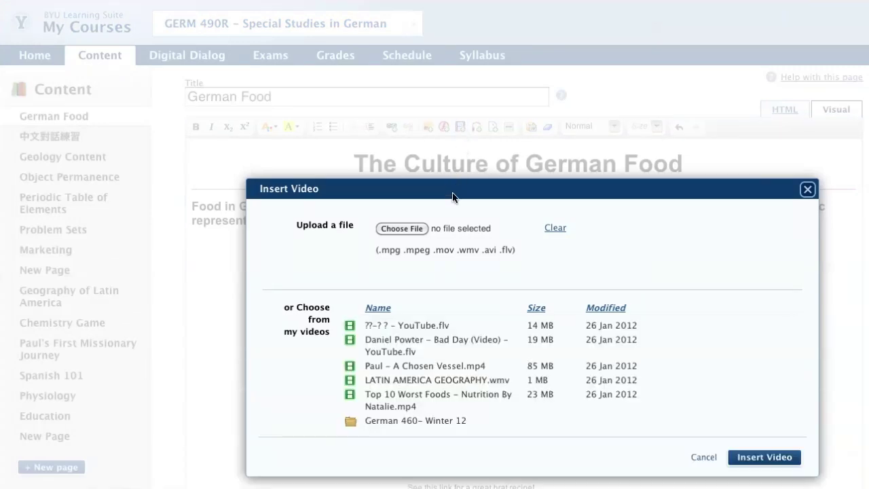
pyautogui.click(402, 368)
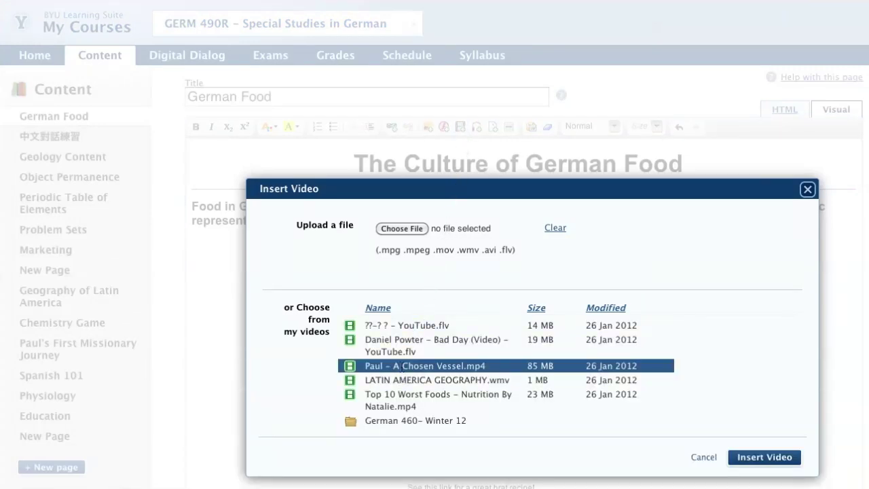
pyautogui.click(774, 457)
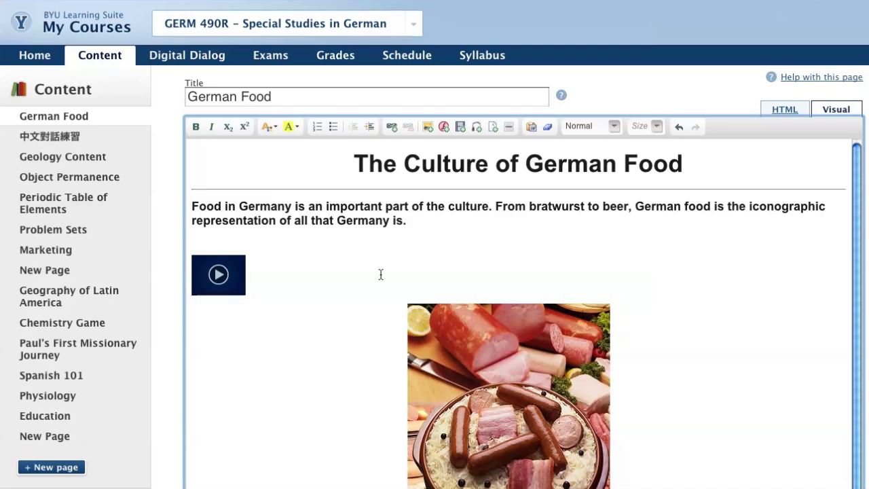
# - Post IP&T 692R discussion 'Discussion #1' with prompt 'This is the description.' for three students
pyautogui.click(231, 56)
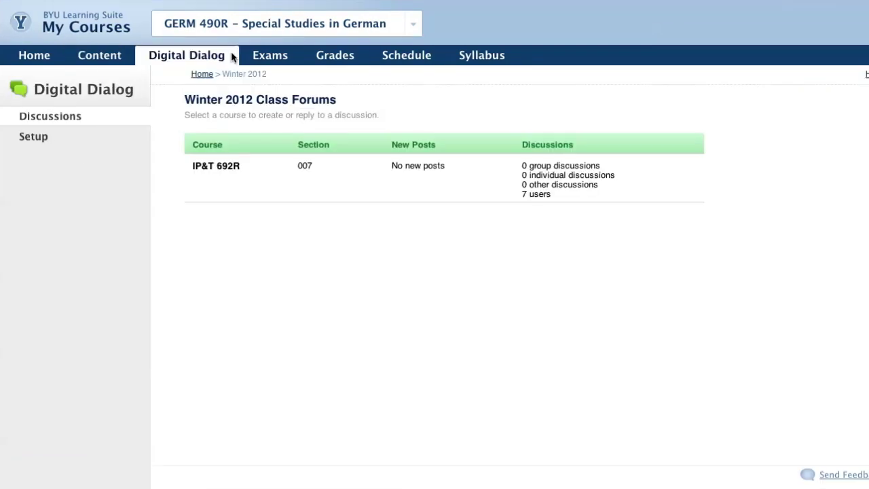
pyautogui.click(345, 193)
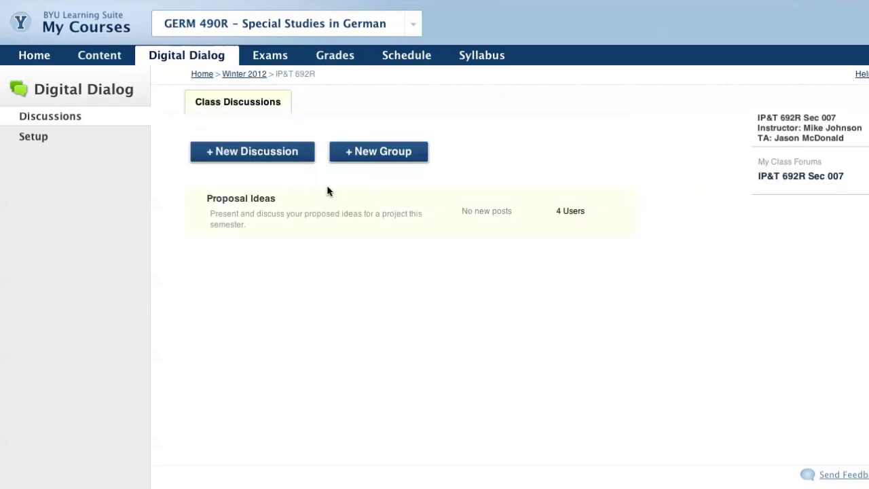
pyautogui.click(290, 160)
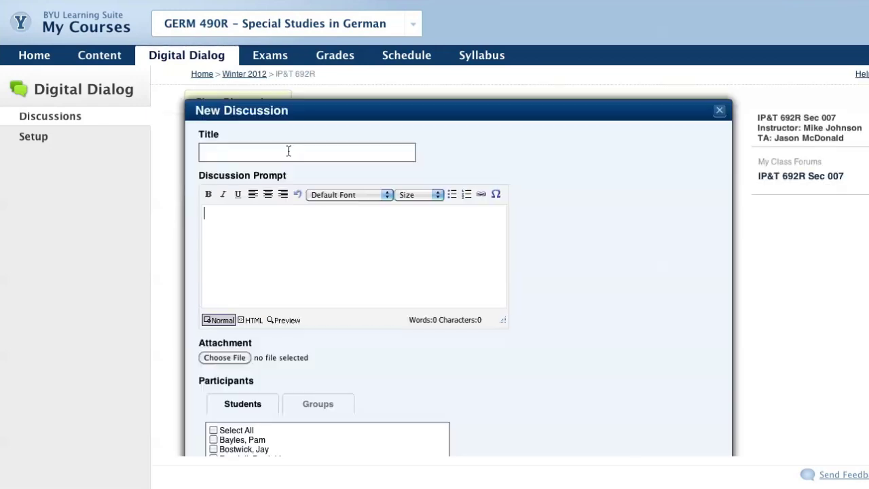
pyautogui.click(273, 151)
pyautogui.write('Discussion #1')
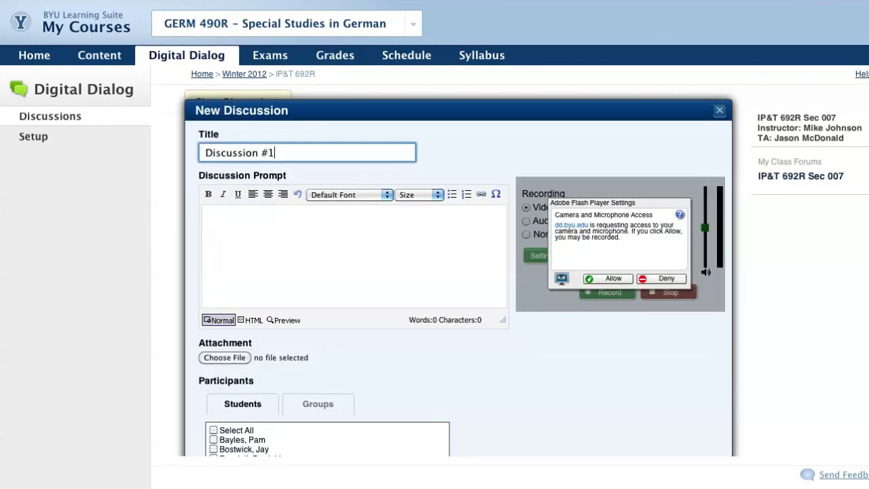
pyautogui.press('Tab')
pyautogui.write('This is the description.')
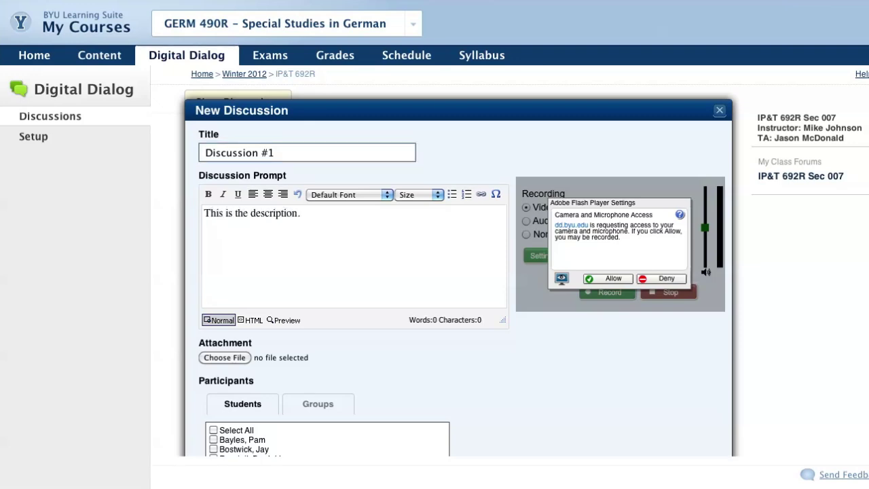
pyautogui.scroll(-5, 435, 272)
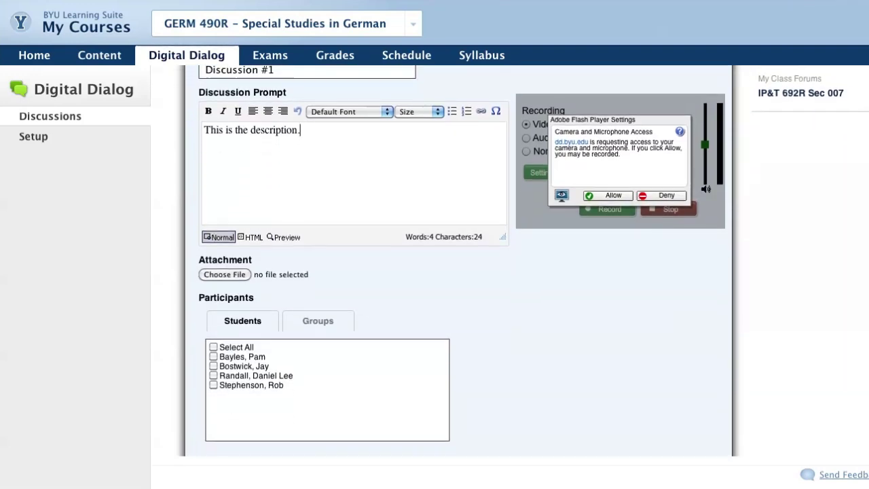
pyautogui.click(213, 319)
pyautogui.click(213, 338)
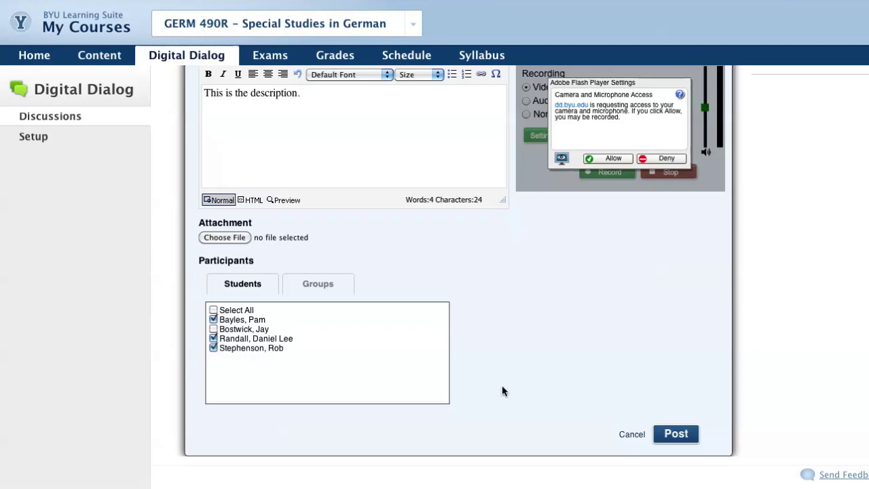
pyautogui.click(676, 433)
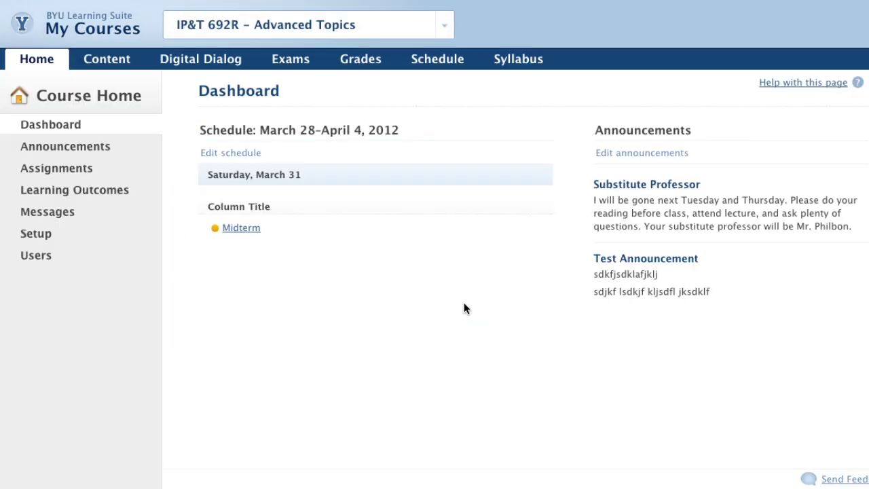
# - Open IP&T 692R's exams and show the question types available for a new question
pyautogui.click(307, 62)
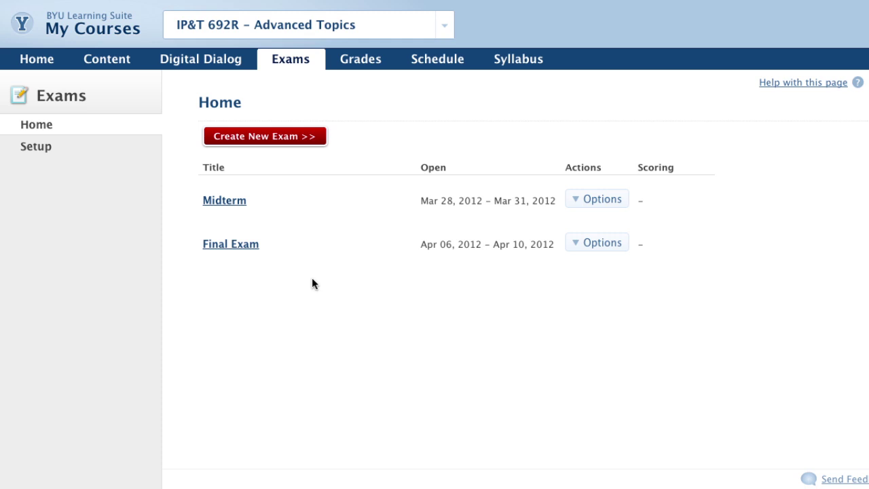
pyautogui.click(408, 122)
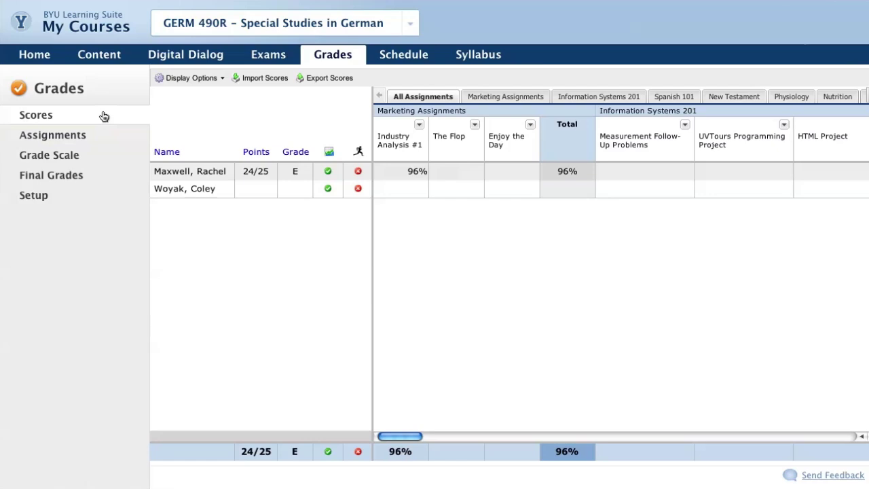
# - View the GERM 490R gradebook's Assignments, Grade Scale and Final Grades pages, then the course schedule
pyautogui.click(110, 137)
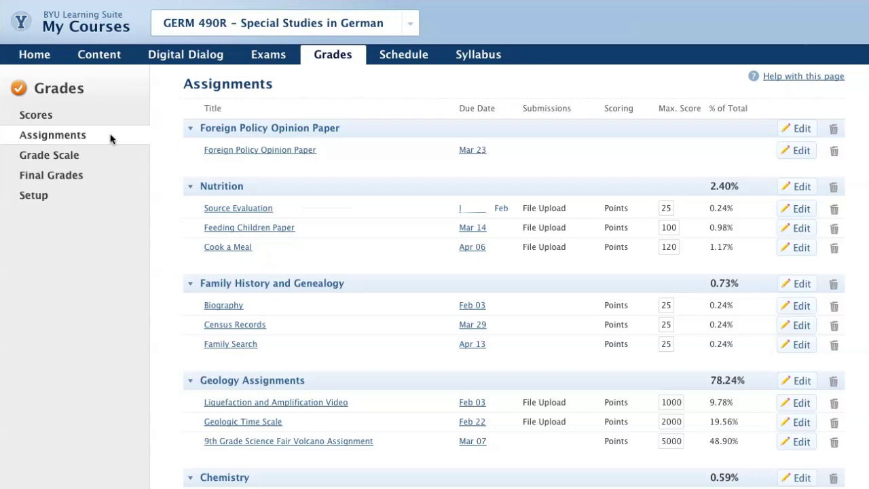
pyautogui.click(113, 156)
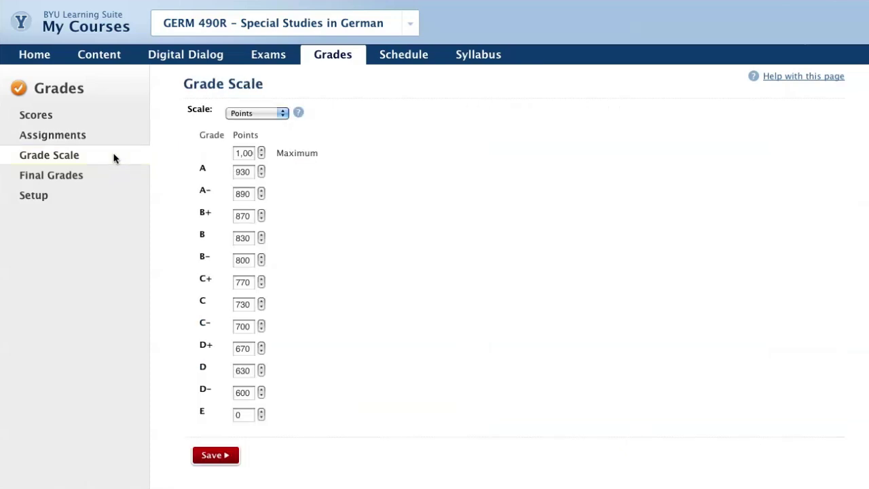
pyautogui.click(115, 178)
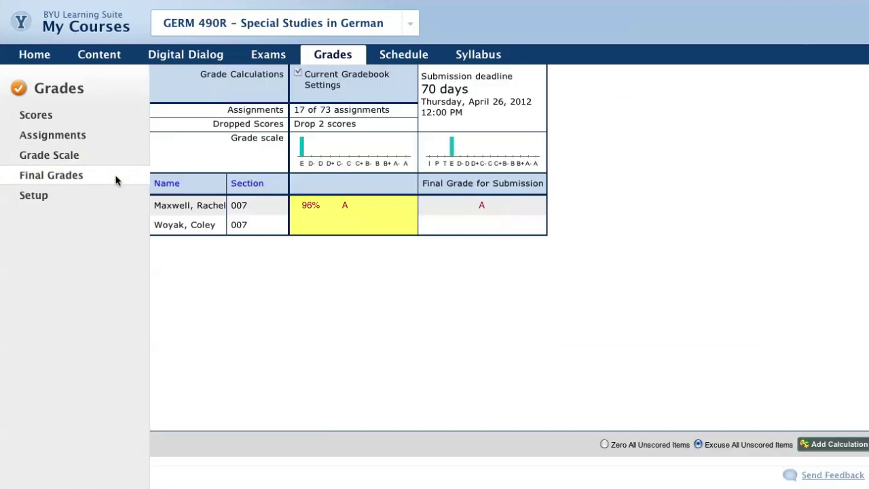
pyautogui.click(437, 57)
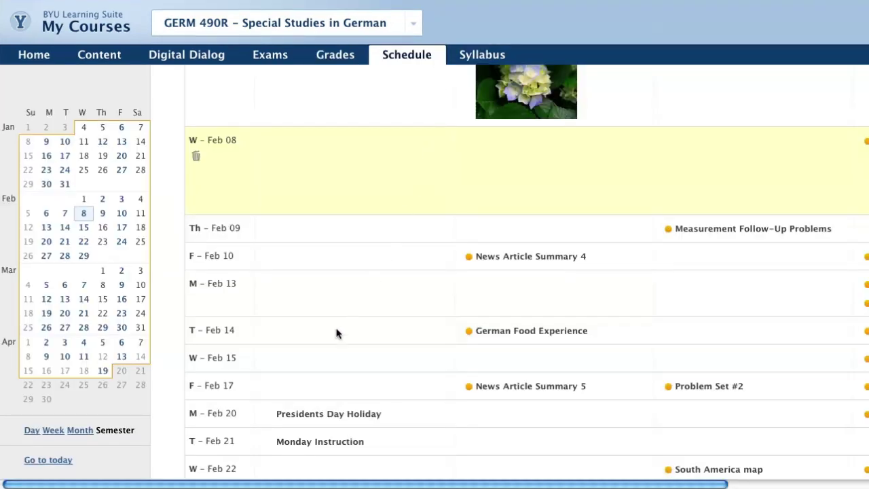
# - Start a Feb 14 calendar item of type Assignment titled 'Assignment #2'
pyautogui.click(320, 336)
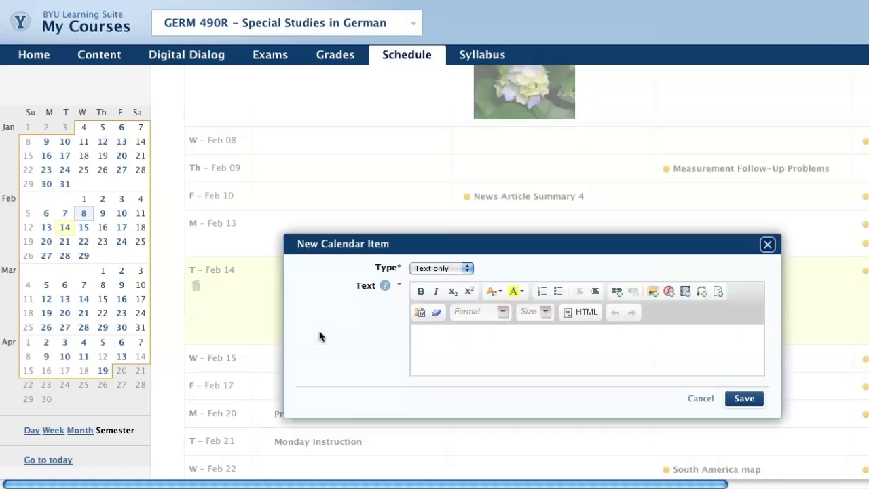
pyautogui.click(464, 271)
pyautogui.click(463, 258)
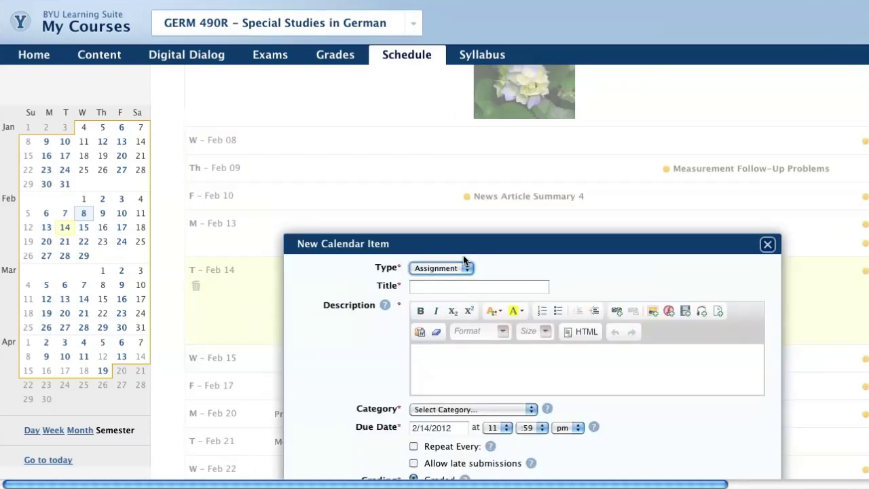
pyautogui.click(459, 288)
pyautogui.write('Assignment #2')
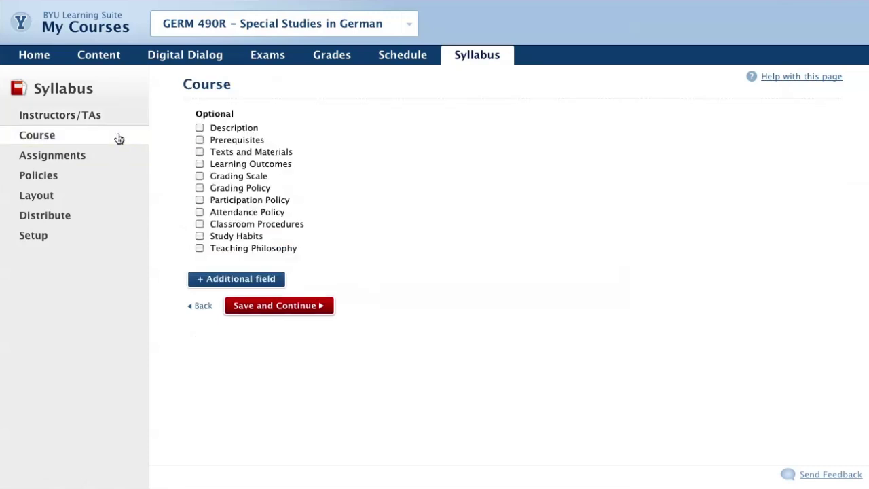
# - View the syllabus Assignments, Policies, Layout and Distribute sections, ending on print and export options
pyautogui.click(117, 157)
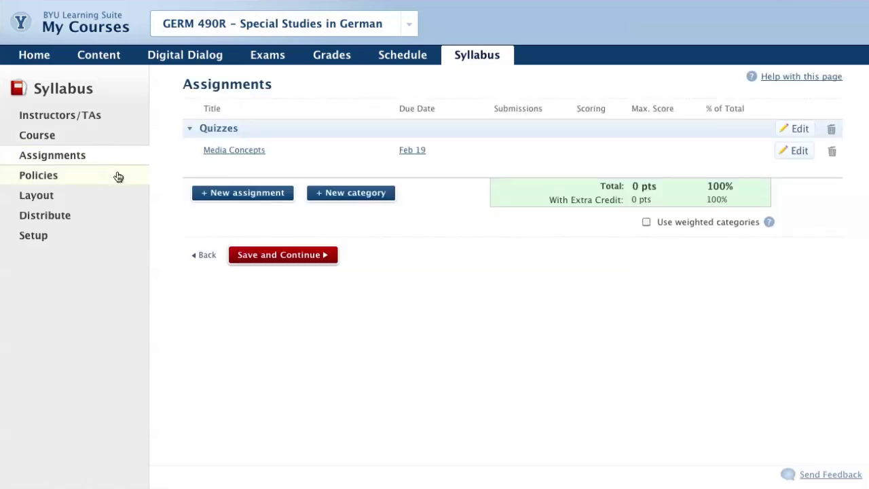
pyautogui.click(117, 176)
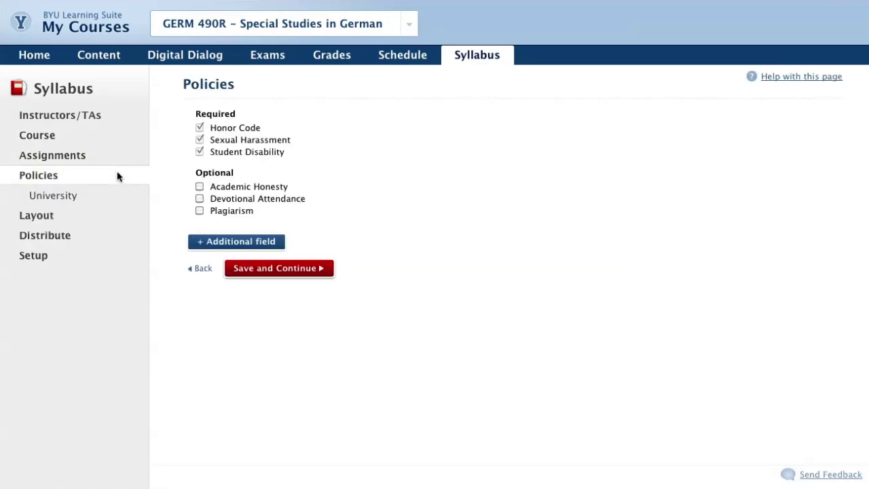
pyautogui.click(115, 215)
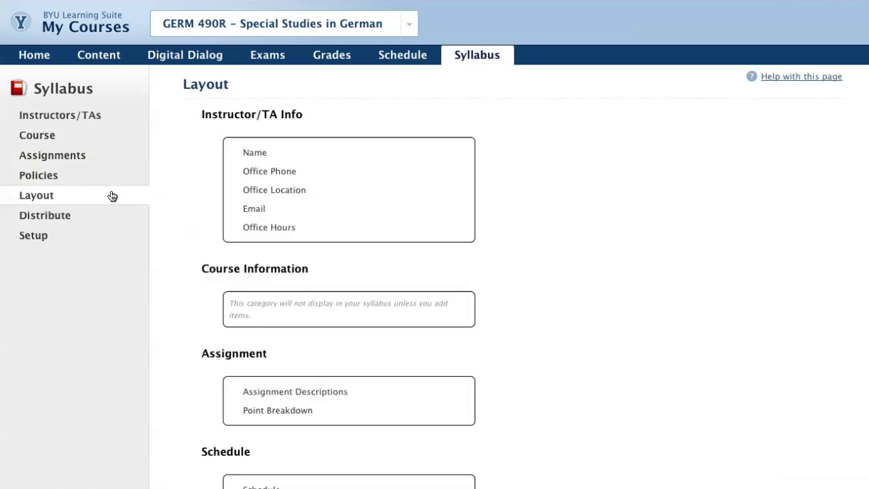
pyautogui.click(112, 214)
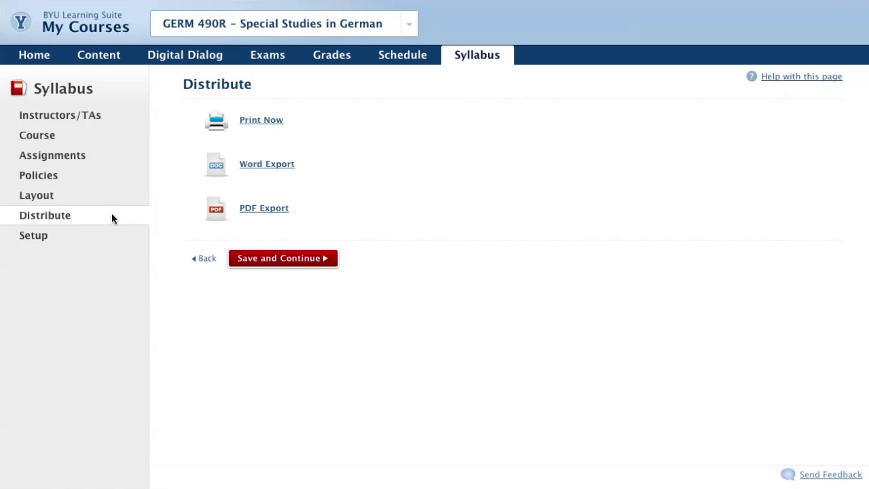
# - Reopen GERM 490R's German Food content page, showing the embedded video player
pyautogui.click(121, 58)
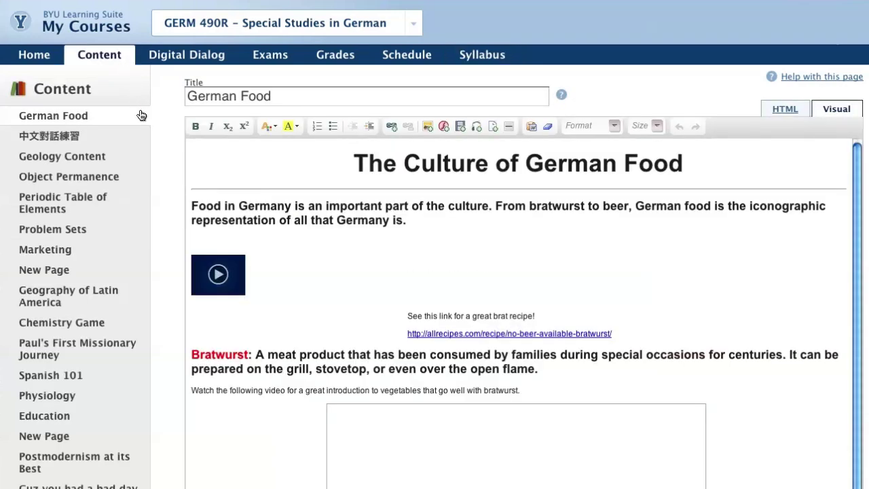